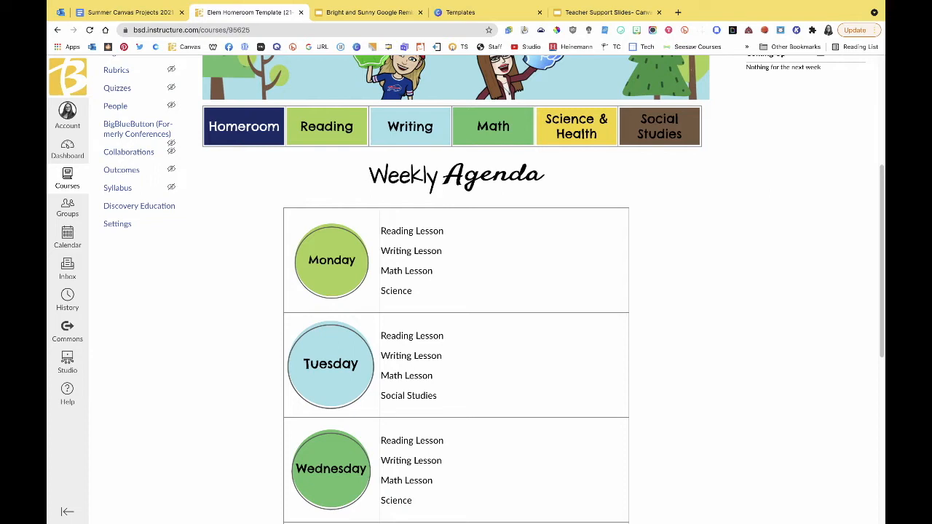
# Step: Switch to the Bright and Sunny Google Remix presentation and duplicate slide 8 with the weekday circle buttons
pyautogui.click(364, 13)
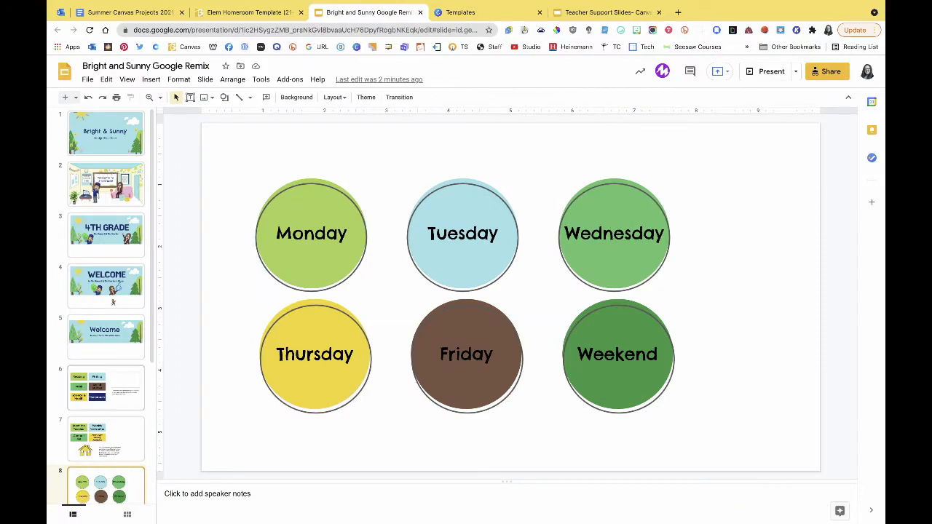
pyautogui.scroll(-5, 106, 306)
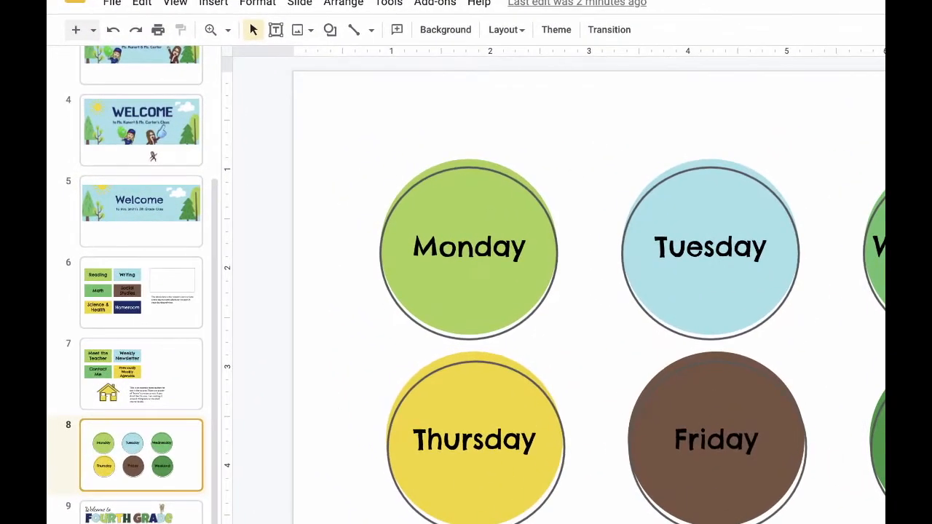
pyautogui.rightClick(145, 443)
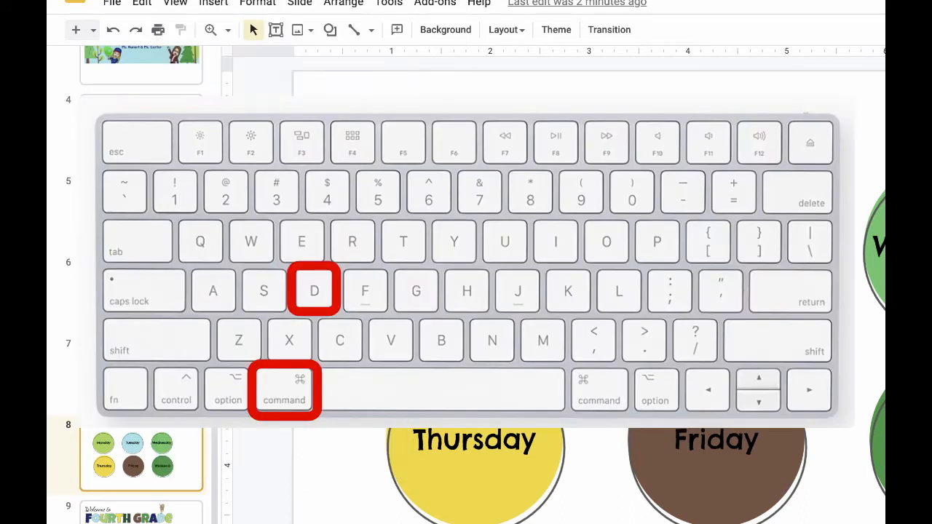
pyautogui.press('super+d')
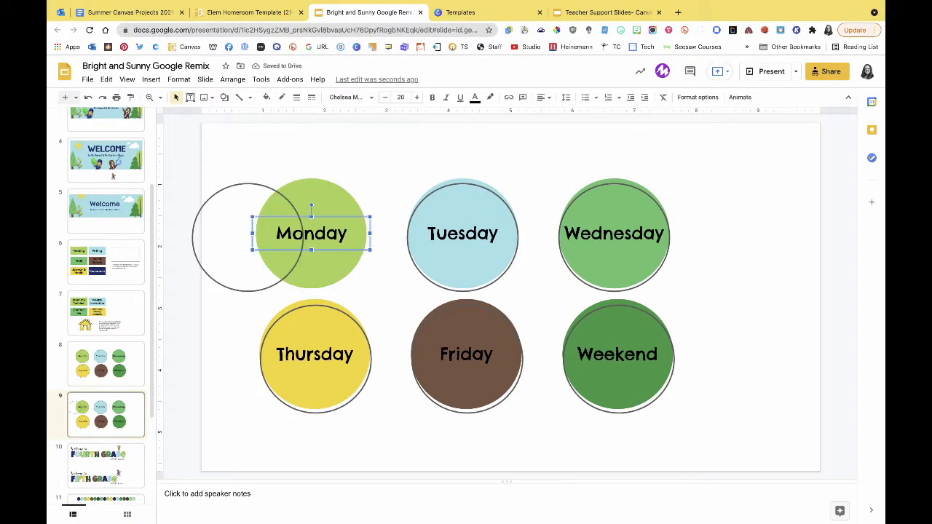
# Step: Replace the Monday label on the duplicated slide's light green circle with "Week 1"
pyautogui.click(276, 234)
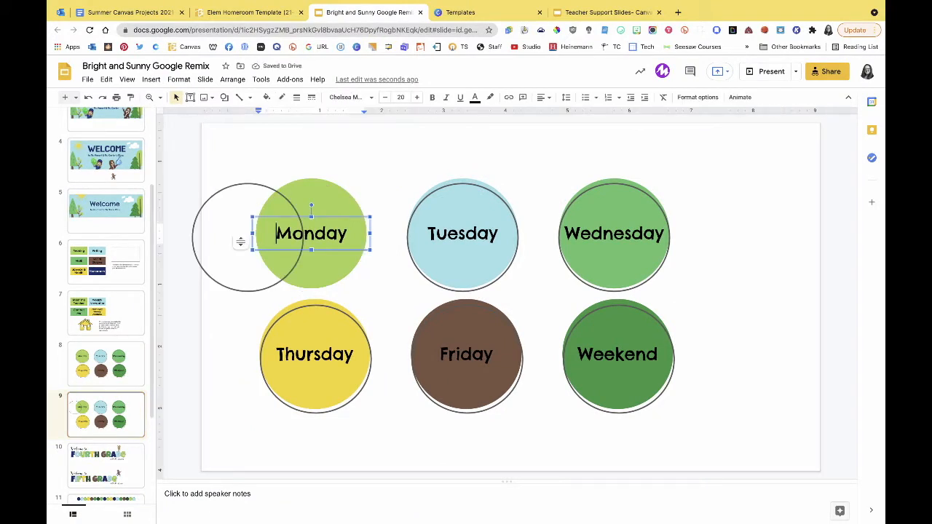
pyautogui.doubleClick(338, 234)
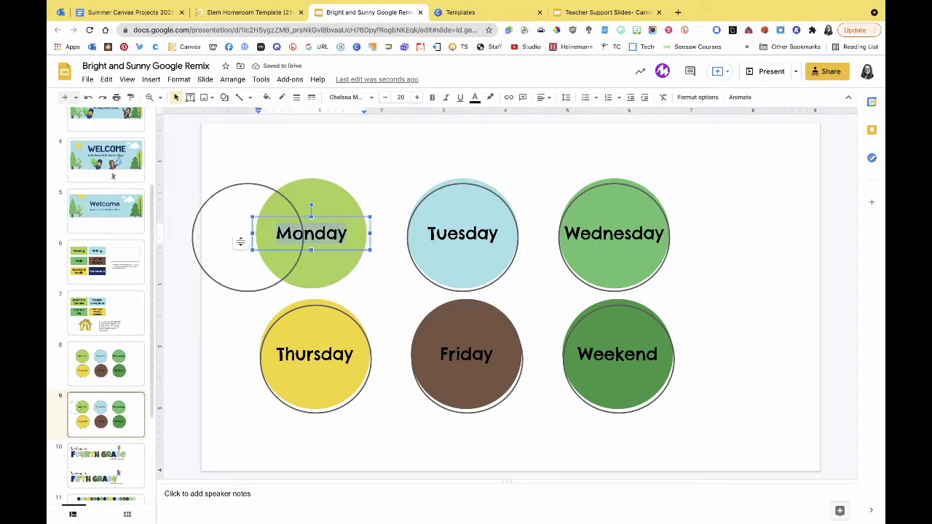
pyautogui.write('Week 1')
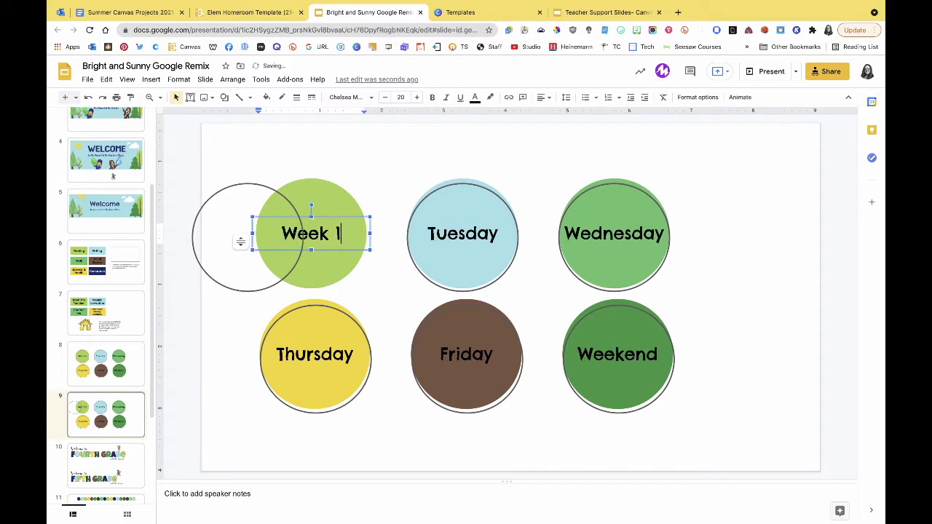
pyautogui.press('Escape')
pyautogui.press('Escape')
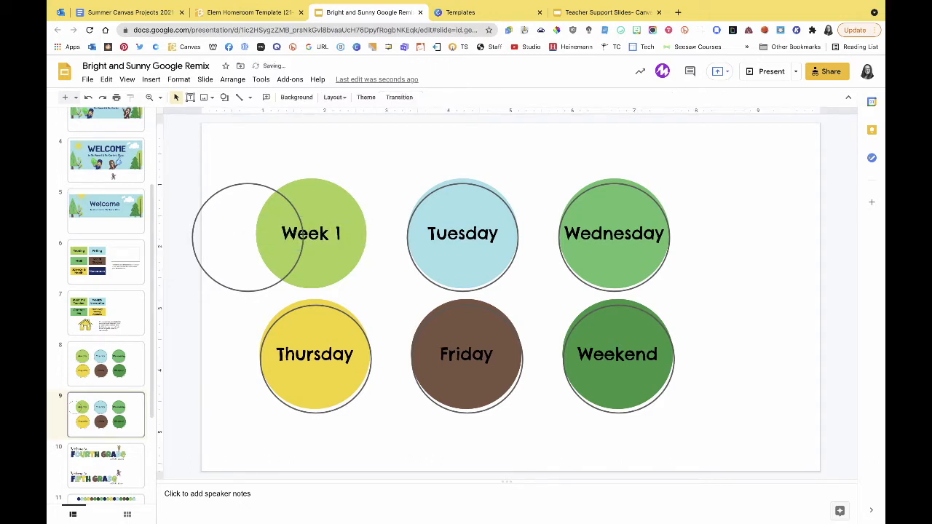
# Step: Move the displaced circle outline horizontally back over the light green Week 1 circle so it matches the other buttons
pyautogui.click(303, 236)
pyautogui.press('Right')
pyautogui.press('Right')
pyautogui.press('Right')
pyautogui.press('Right')
pyautogui.press('Right')
pyautogui.press('Right')
pyautogui.press('Right')
pyautogui.press('Right')
pyautogui.press('Right')
pyautogui.press('Right')
pyautogui.press('Right')
pyautogui.press('Right')
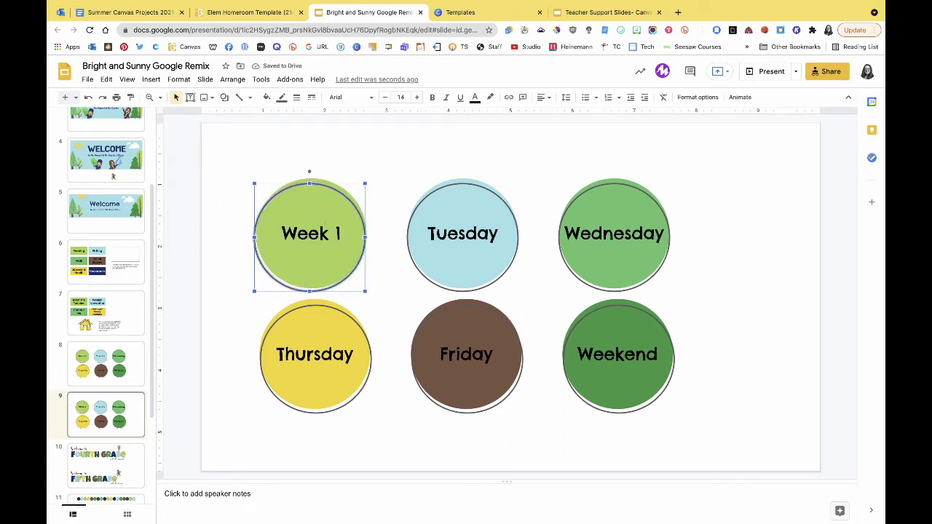
pyautogui.press('Escape')
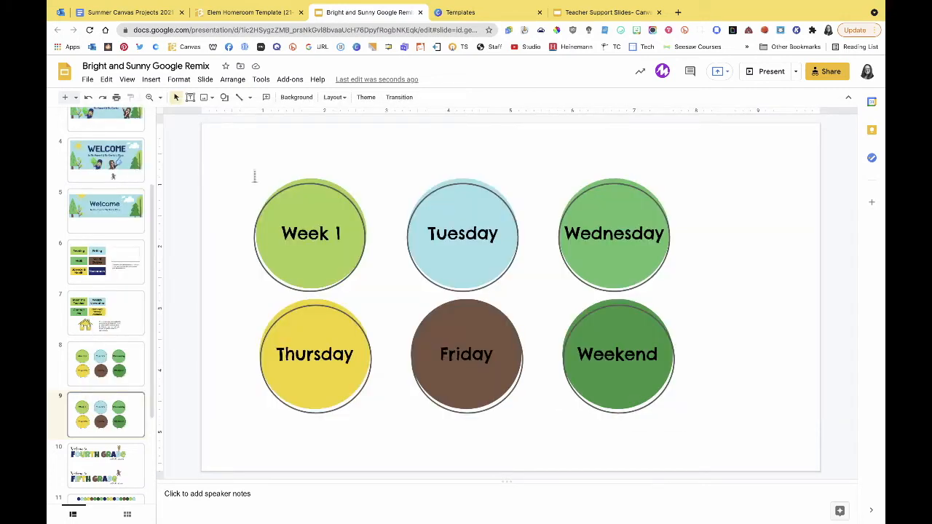
# Step: Capture a screenshot of the Week 1 circle and rename the image file on the desktop to "Week 1 Button"
pyautogui.moveTo(255, 175); pyautogui.dragTo(383, 301)
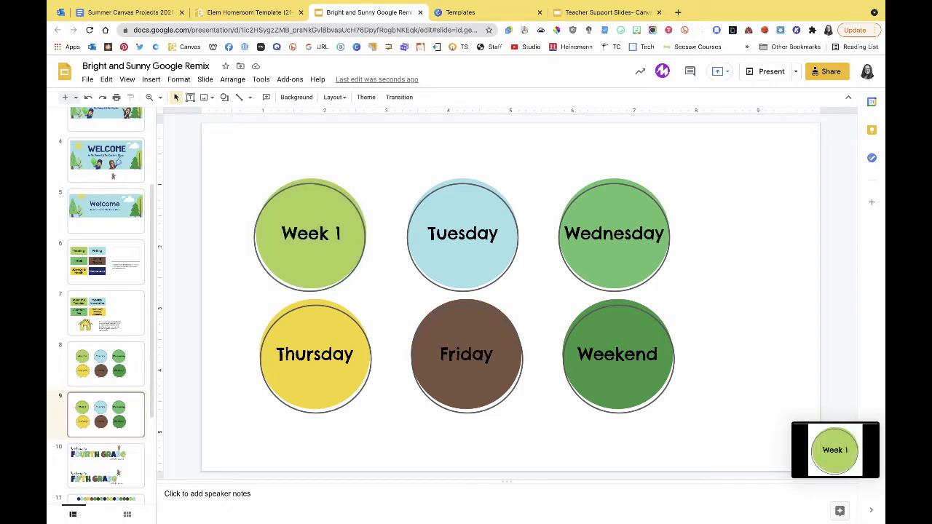
pyautogui.hotkey('ctrl', 'Left')
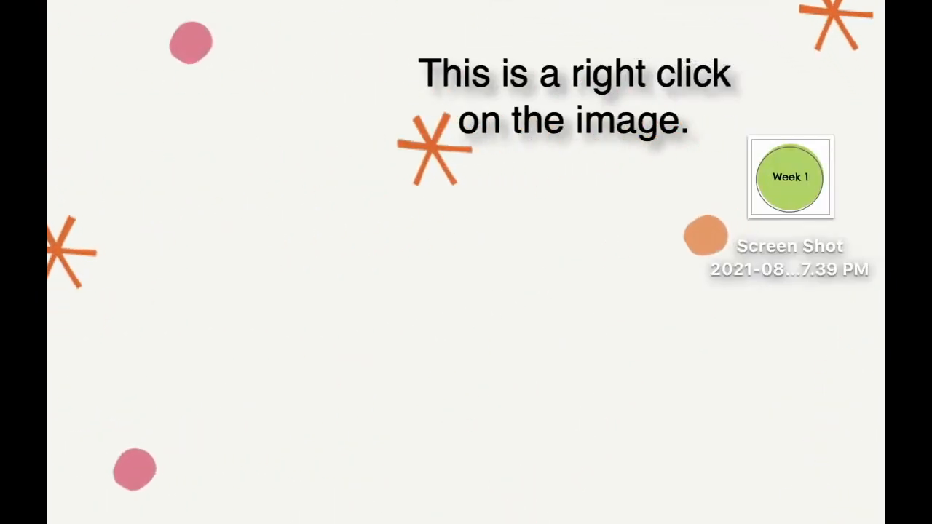
pyautogui.rightClick(790, 178)
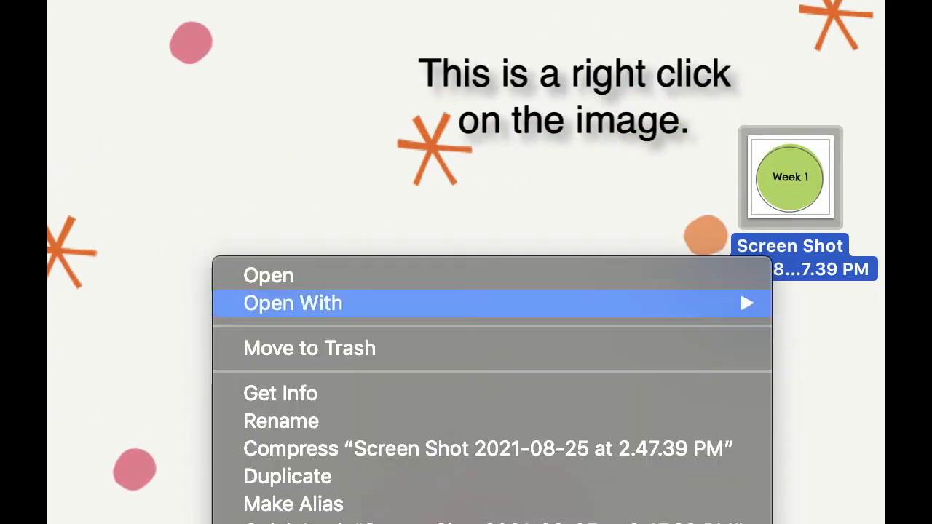
pyautogui.click(281, 421)
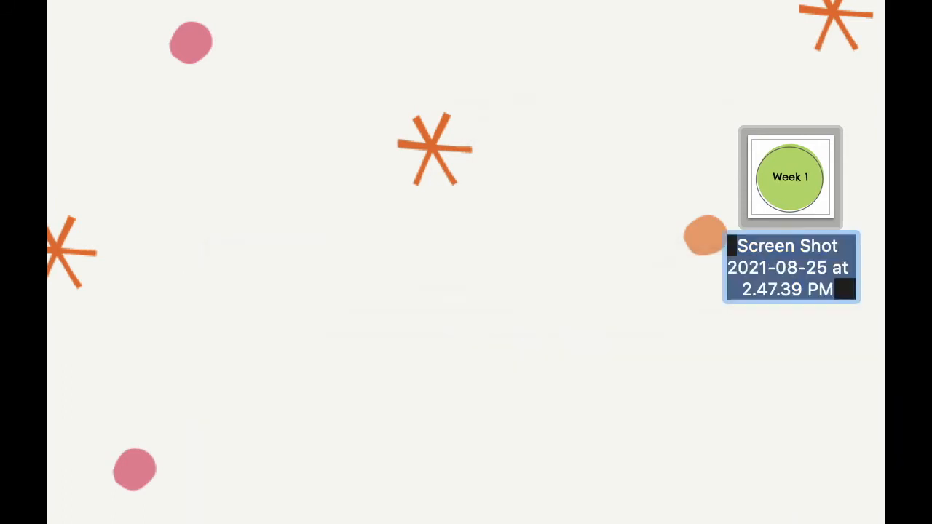
pyautogui.write('Week 1 Button')
pyautogui.press('Return')
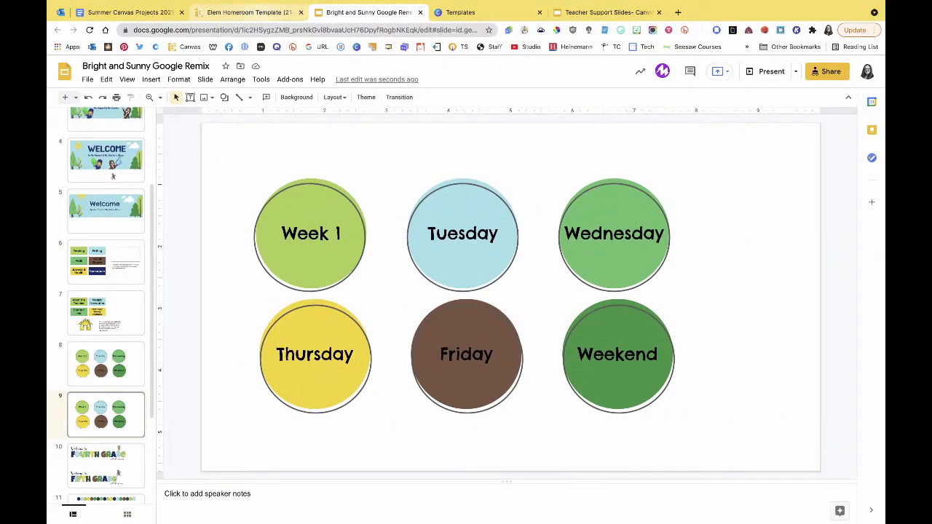
# Step: Return to the Canvas Elem Homeroom Template, edit its home page, and delete the Monday image from the weekly agenda table
pyautogui.click(247, 13)
pyautogui.scroll(5, 466, 291)
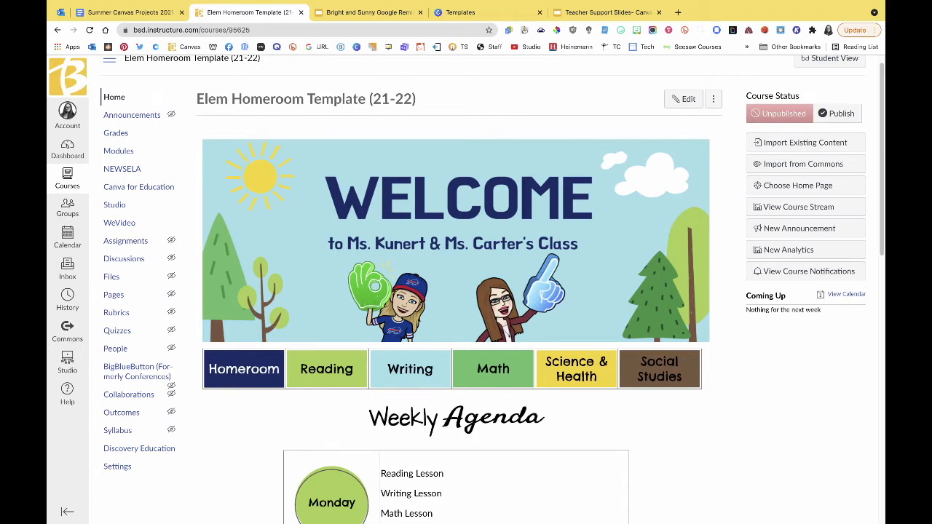
pyautogui.click(685, 98)
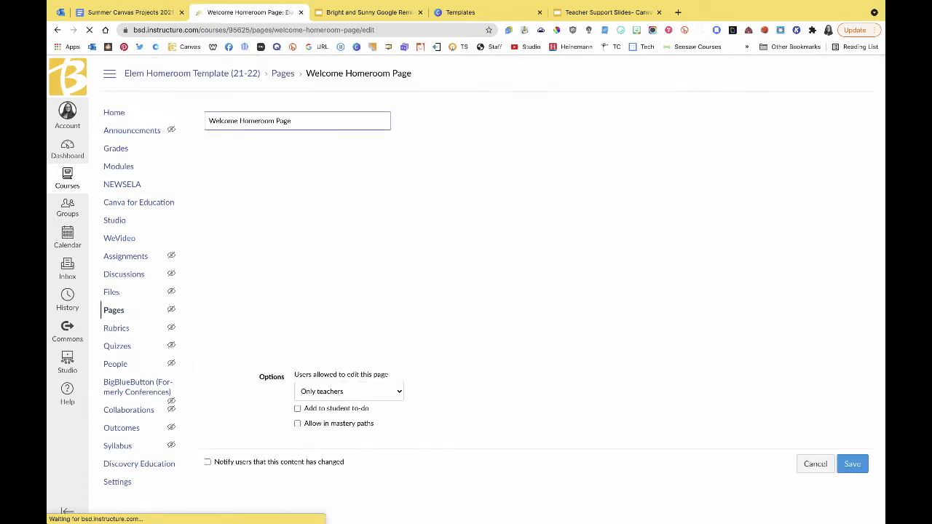
pyautogui.scroll(-1, 378, 266)
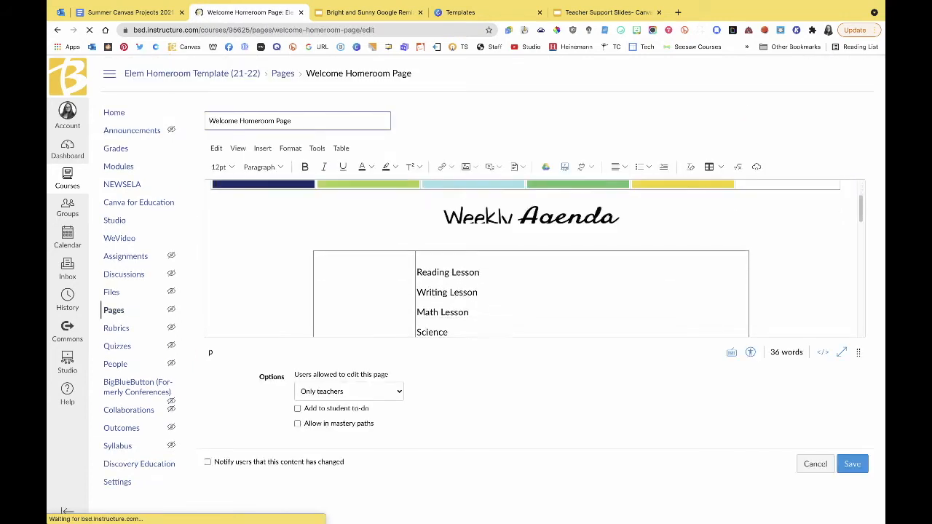
pyautogui.click(364, 265)
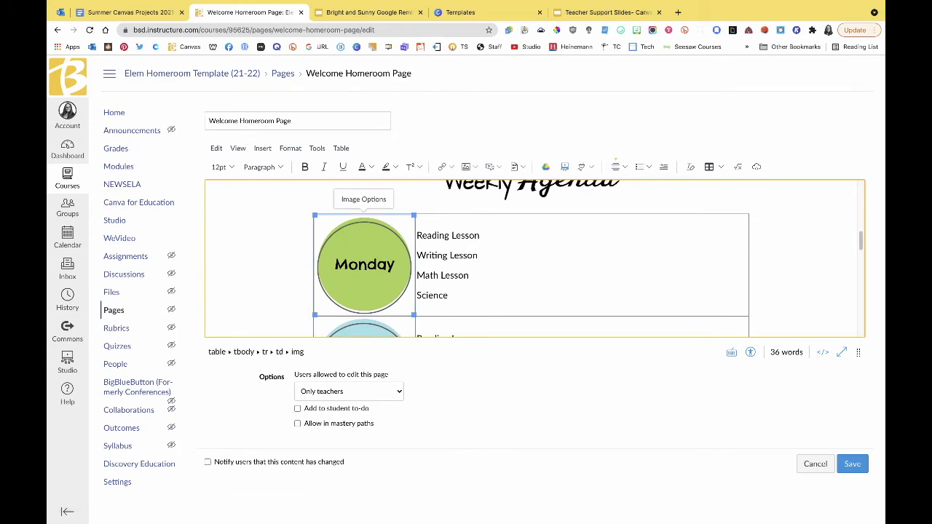
pyautogui.press('Delete')
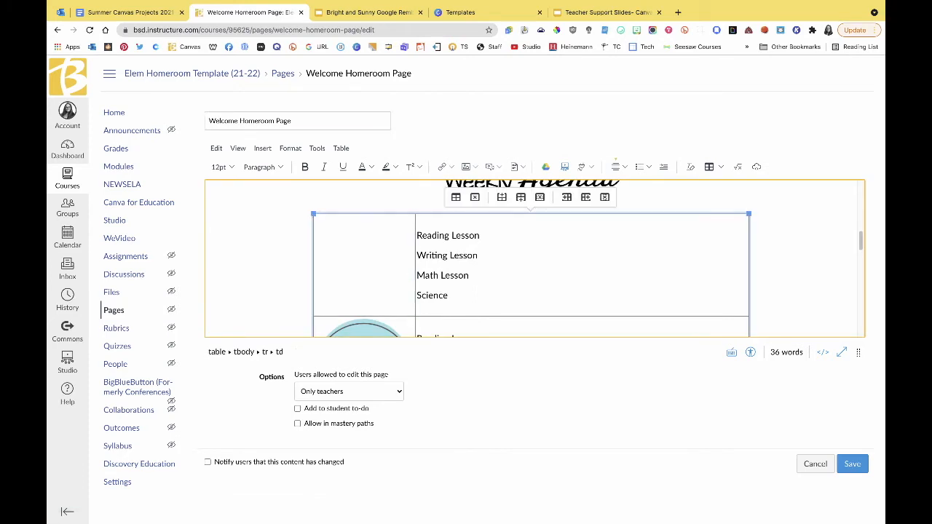
# Step: Upload the Week 1 Button image into the empty agenda cell as an embedded image with the alt text "Week 1 button"
pyautogui.click(472, 167)
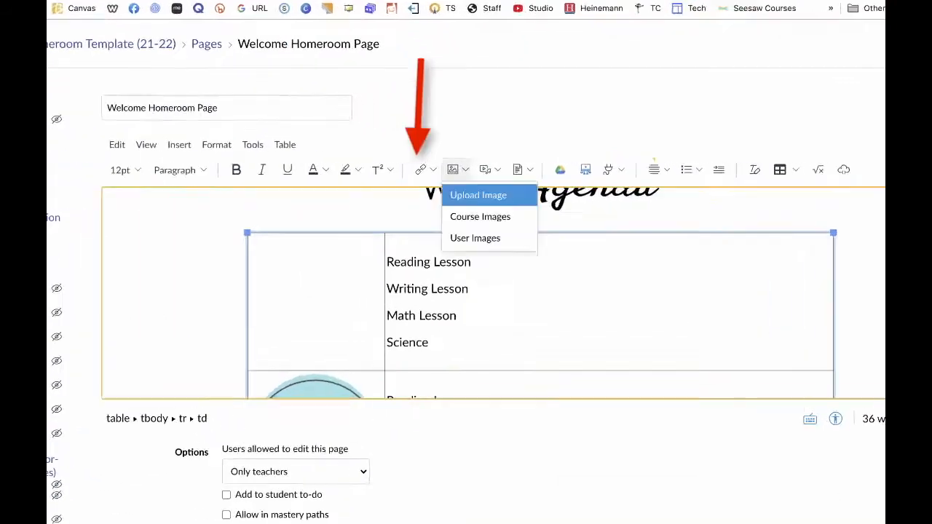
pyautogui.click(448, 236)
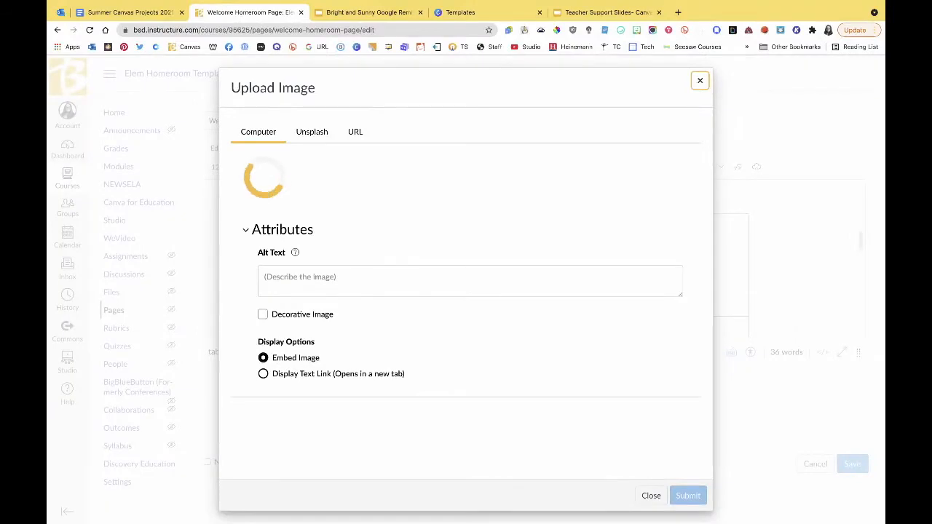
pyautogui.click(462, 252)
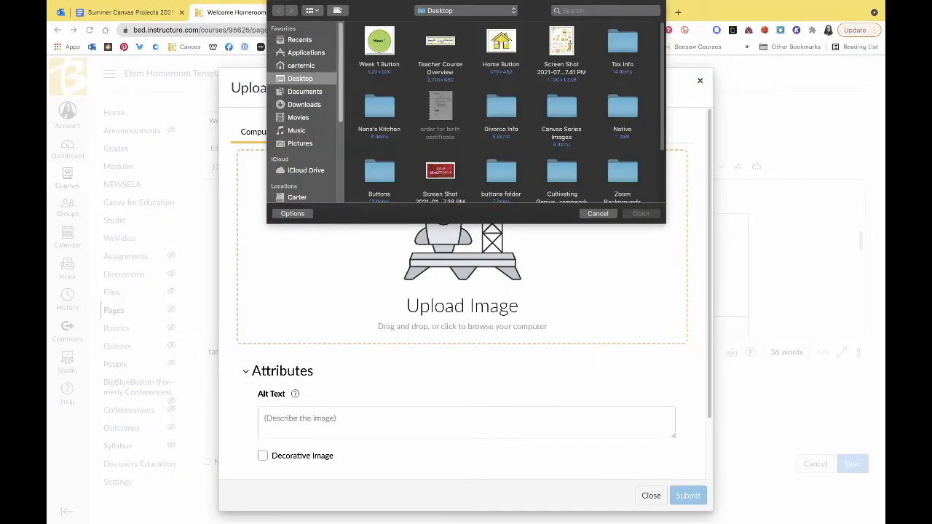
pyautogui.click(380, 42)
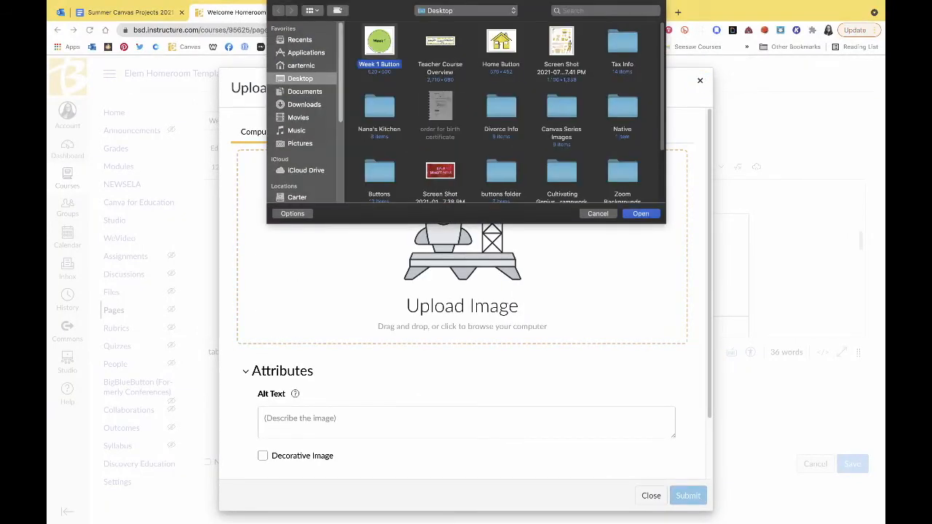
pyautogui.press('Return')
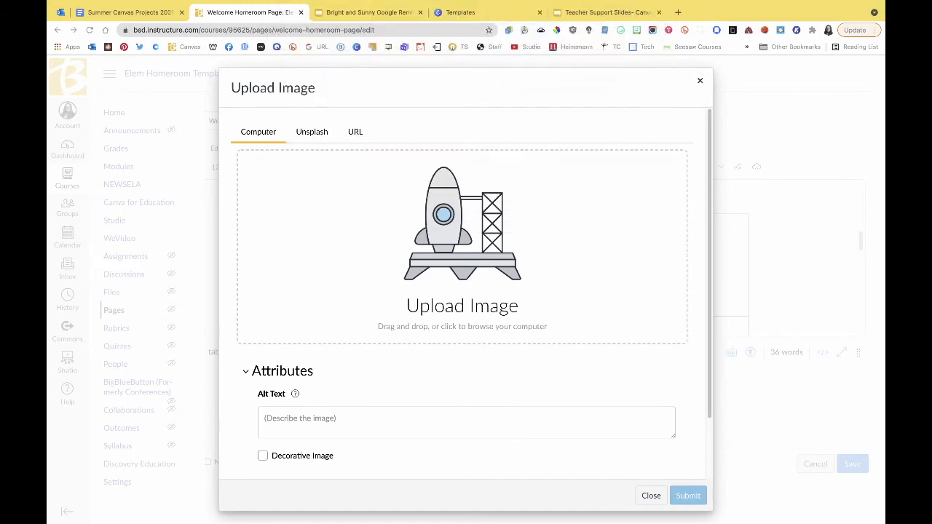
pyautogui.click(335, 429)
pyautogui.write('Week 1 button')
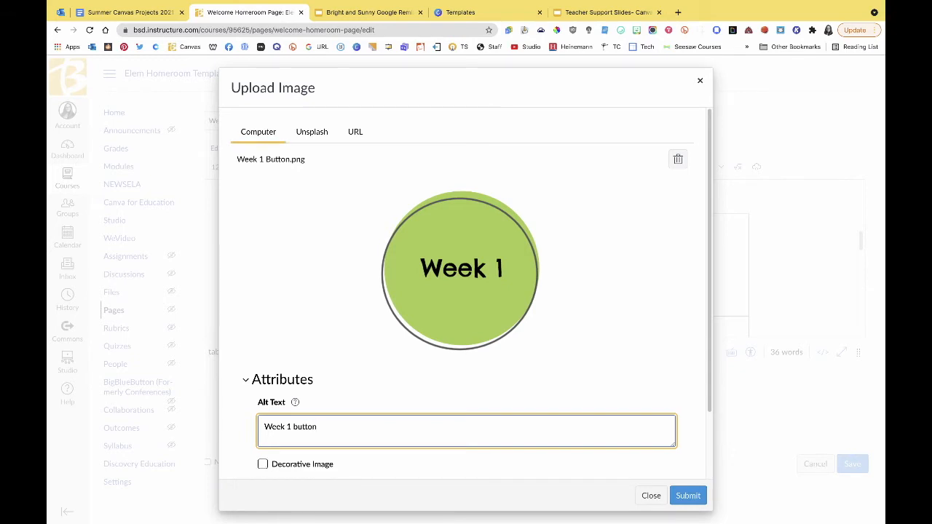
pyautogui.scroll(-2, 471, 291)
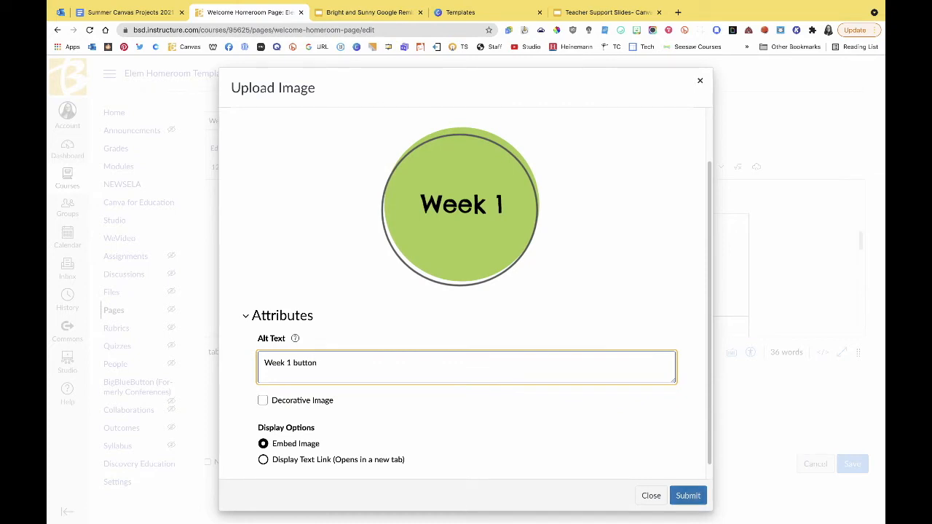
pyautogui.click(688, 496)
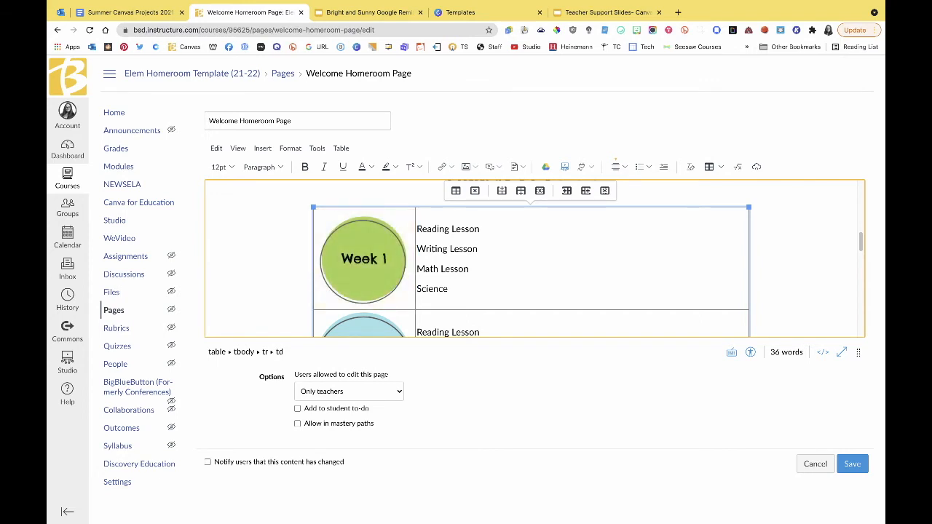
# Step: Link the Week 1 image to the course's Science/ Health Home Page and close the links list
pyautogui.click(363, 259)
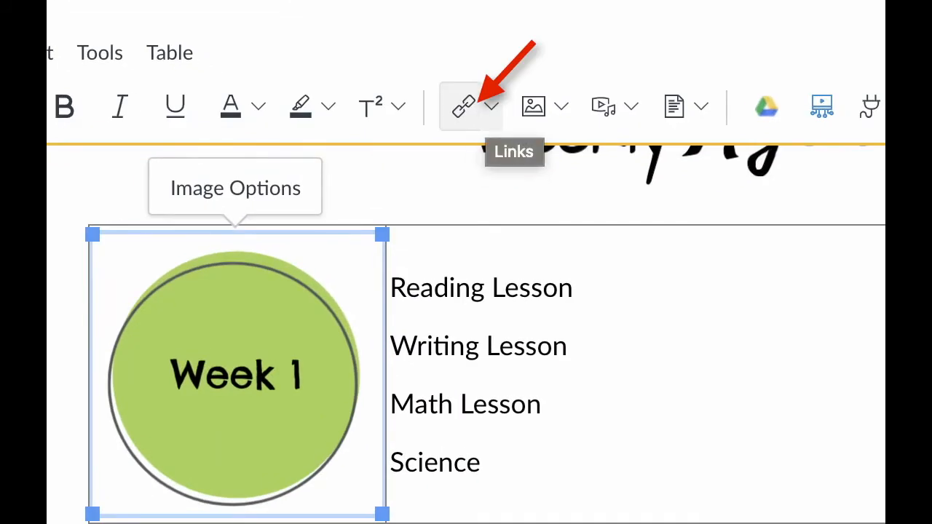
pyautogui.click(474, 106)
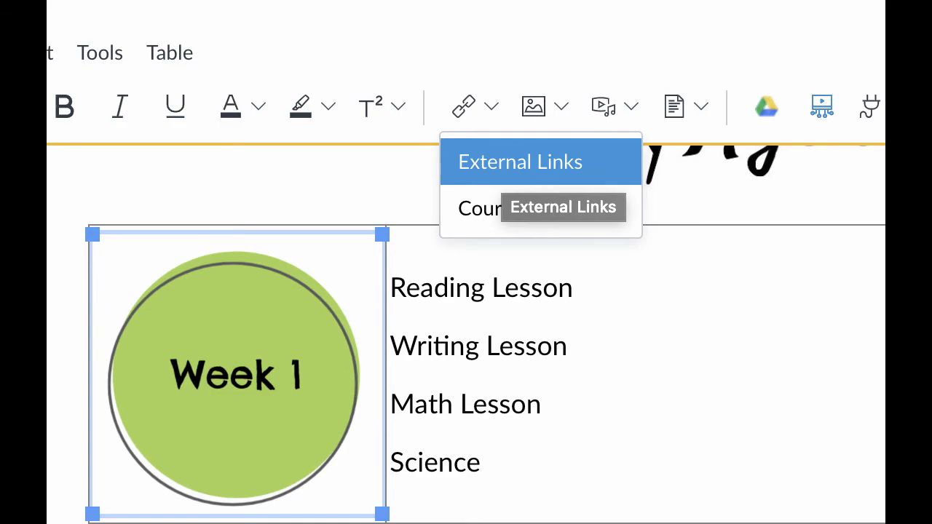
pyautogui.click(495, 209)
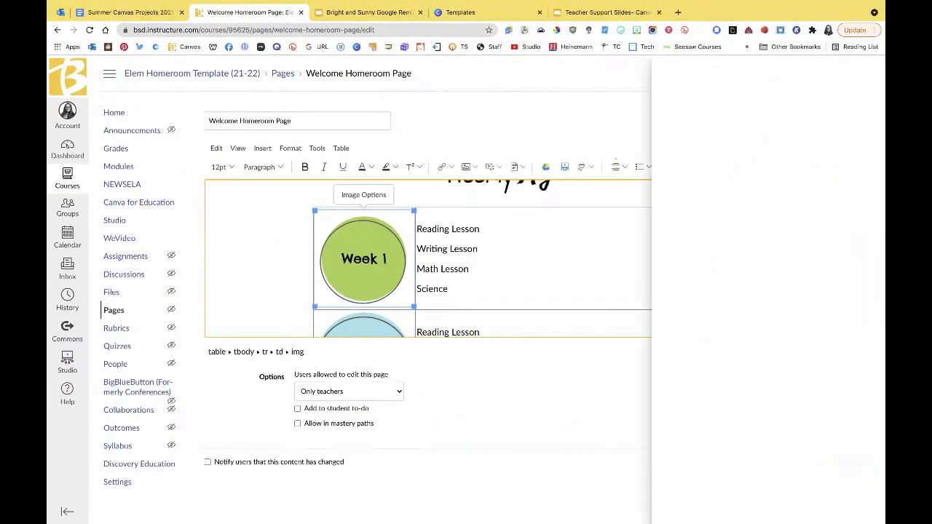
pyautogui.click(657, 181)
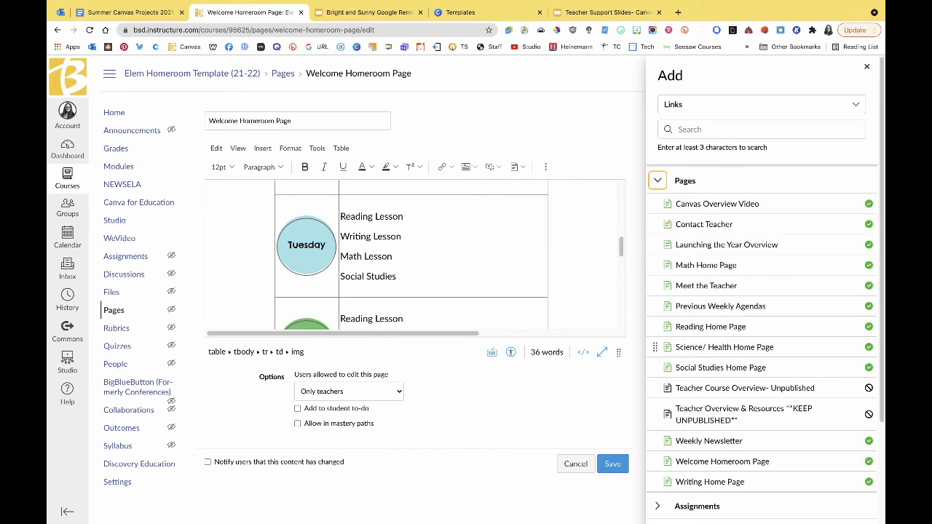
pyautogui.moveTo(699, 347); pyautogui.dragTo(307, 144)
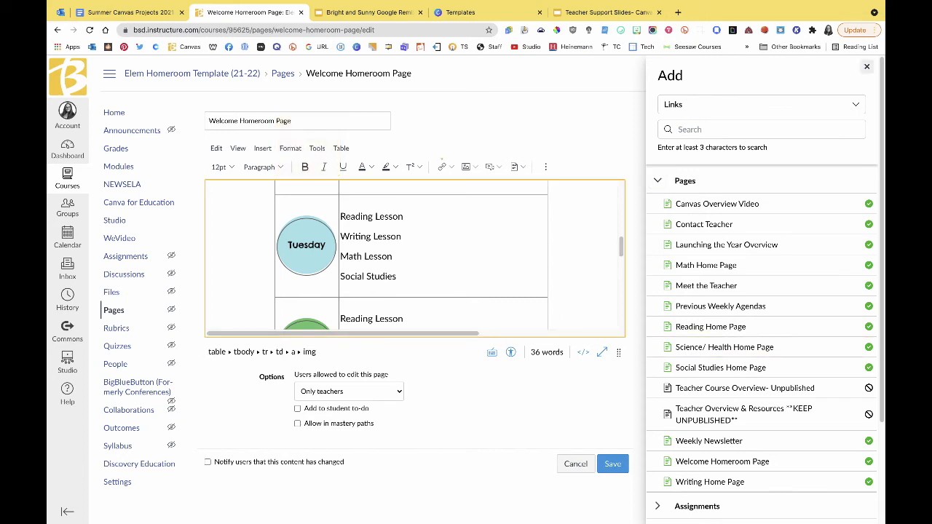
pyautogui.click(866, 66)
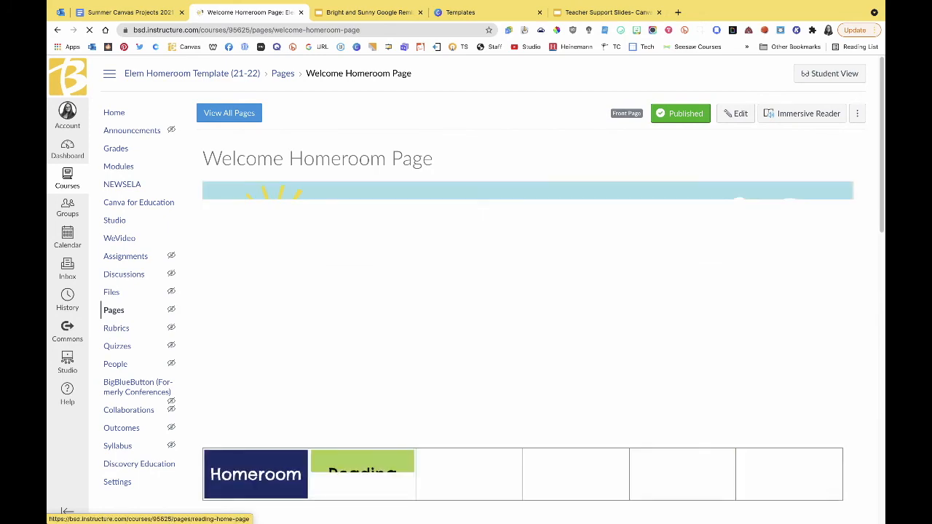
# Step: Open the Reading Home Page through the Reading button on the Welcome Homeroom Page
pyautogui.scroll(-3, 466, 291)
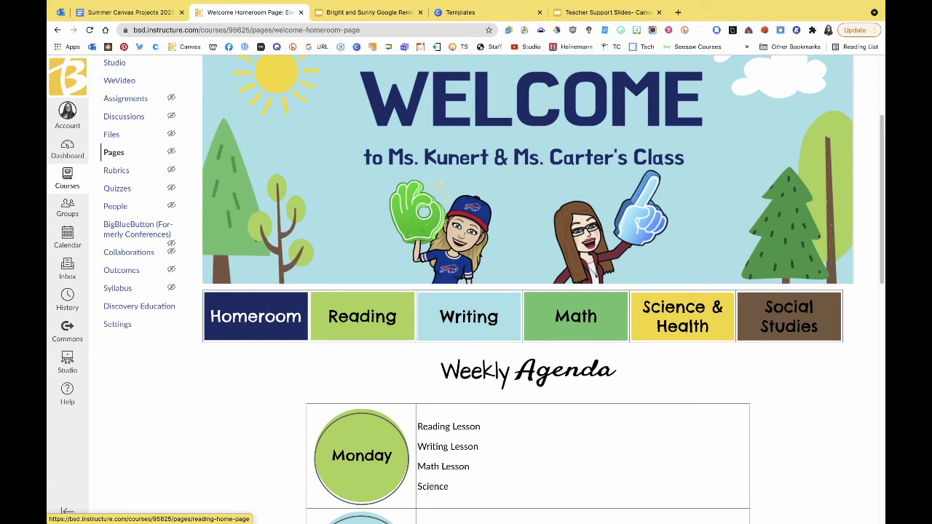
pyautogui.click(362, 316)
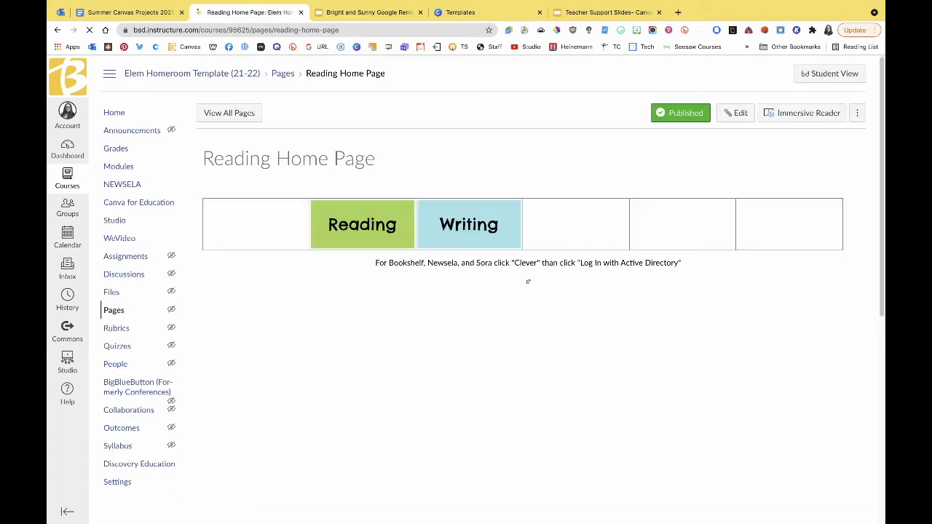